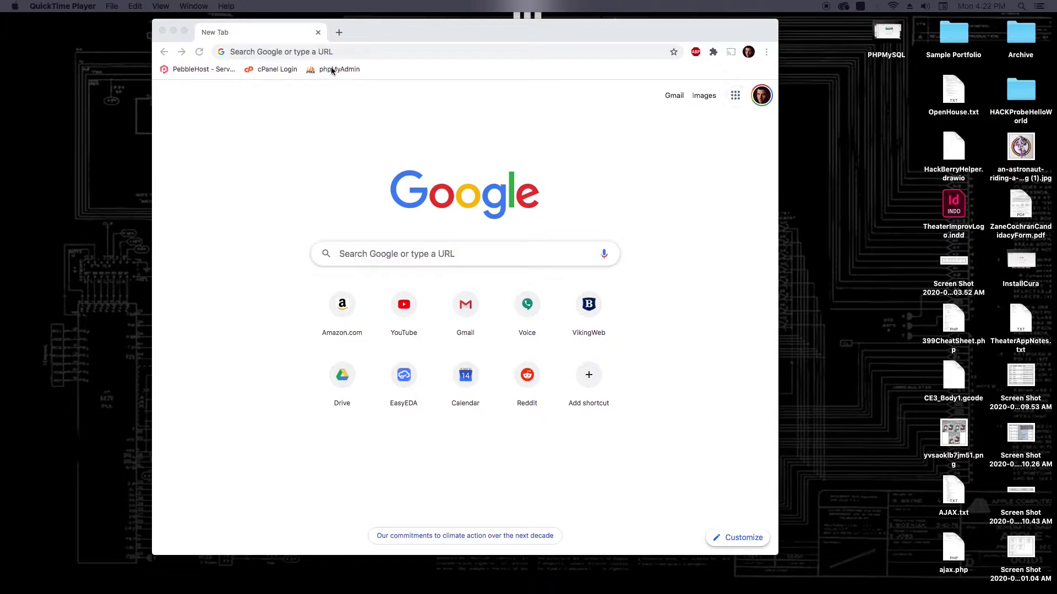
Paste the arduino-1.8.13-macosx.zip download link into Chrome's address bar.
click(341, 53)
text(https://www.arduino.cc/download_handler.php?f=/arduino-1.8.13-macosx.zip)
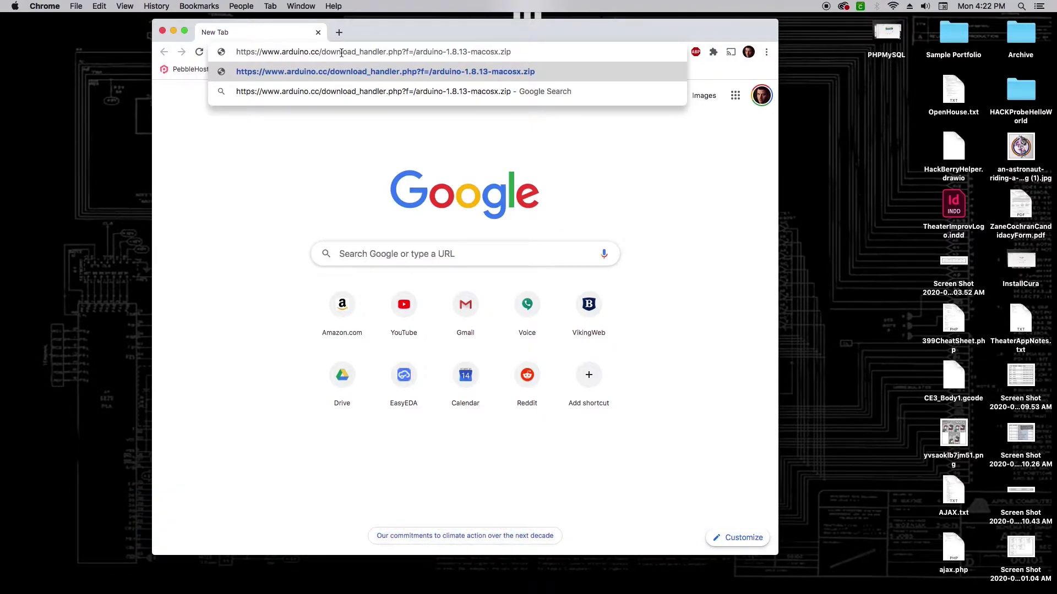
Load the link, choose Just Download, and expand the downloaded arduino-1.8.13-macosx.zip.
key(Return)
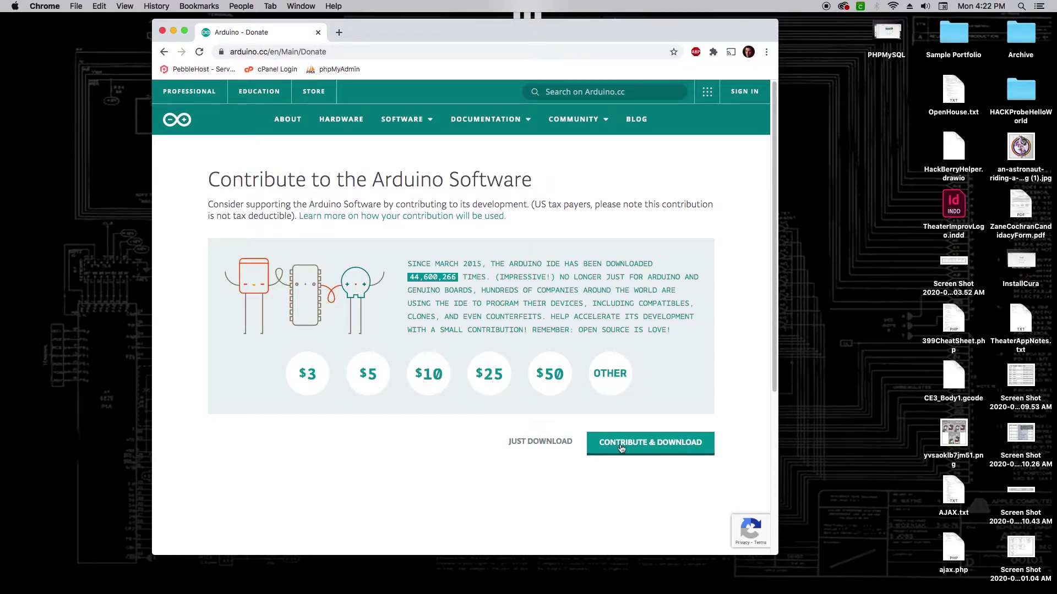
click(537, 443)
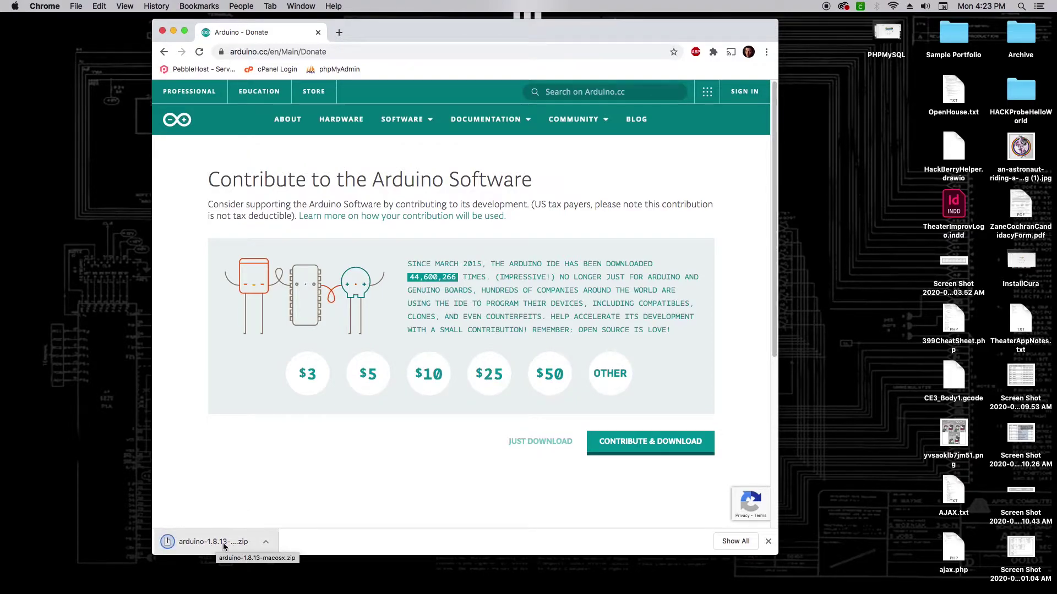
click(216, 542)
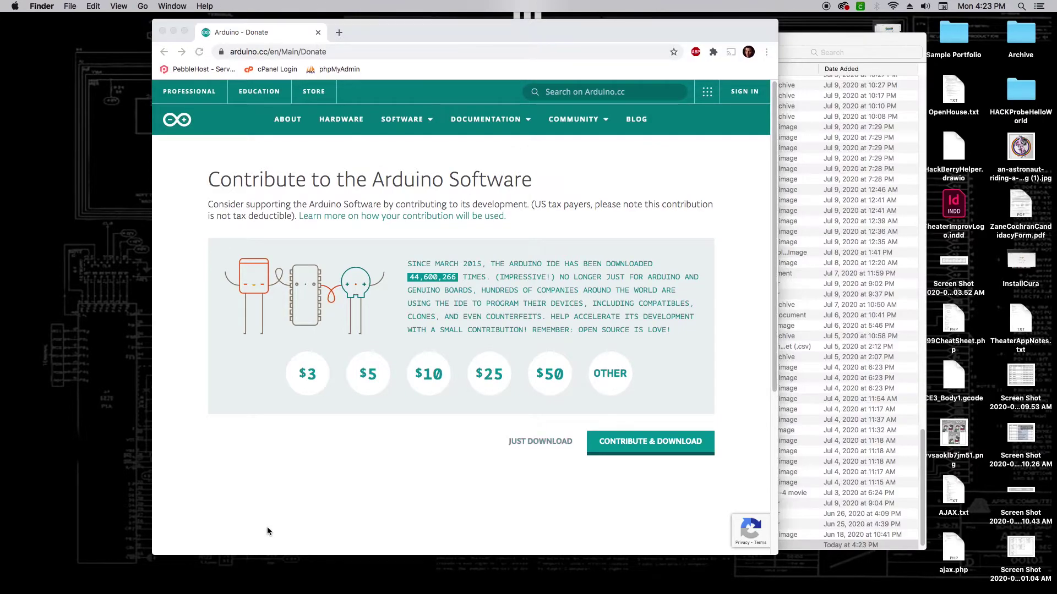
Check the expanded Arduino app in the Downloads list, then return to Chrome.
scroll(395, 519, down, 1)
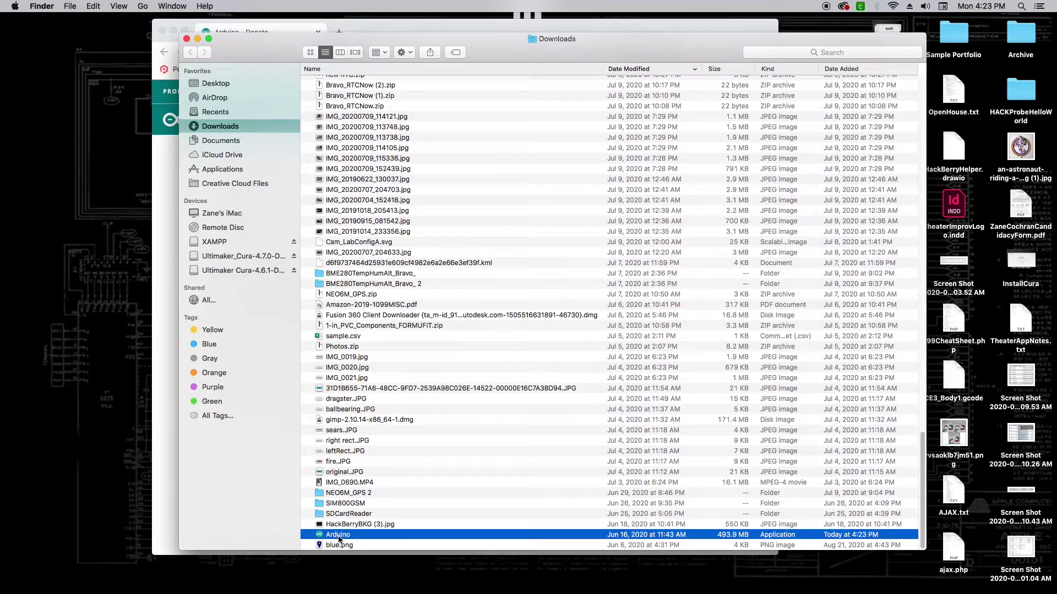
click(472, 21)
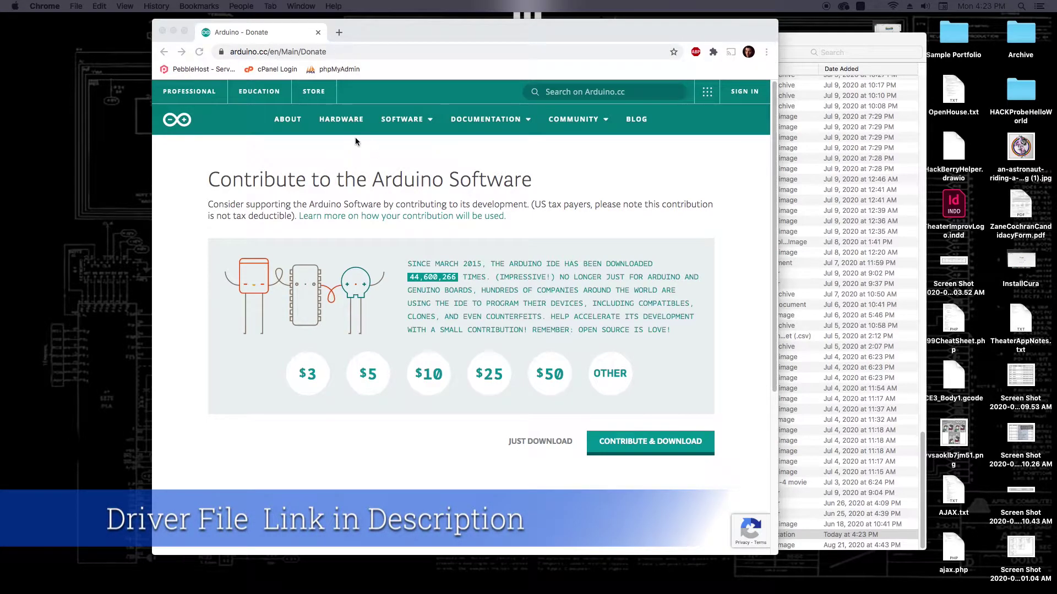
Load the Drive link in a new tab, then download and open CH34x_Install_V1.4.pkg.
click(339, 32)
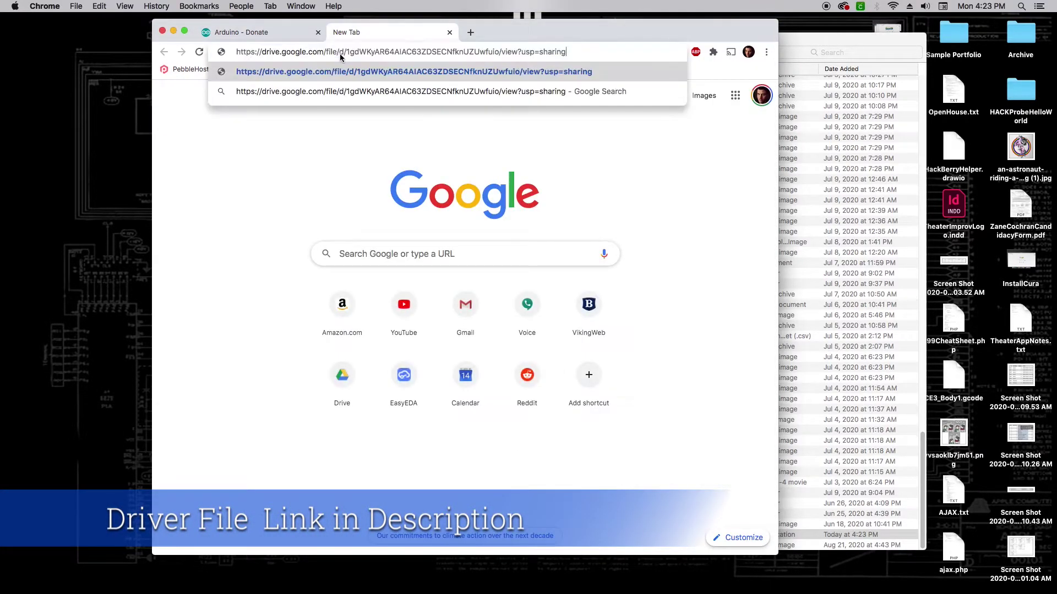
key(Return)
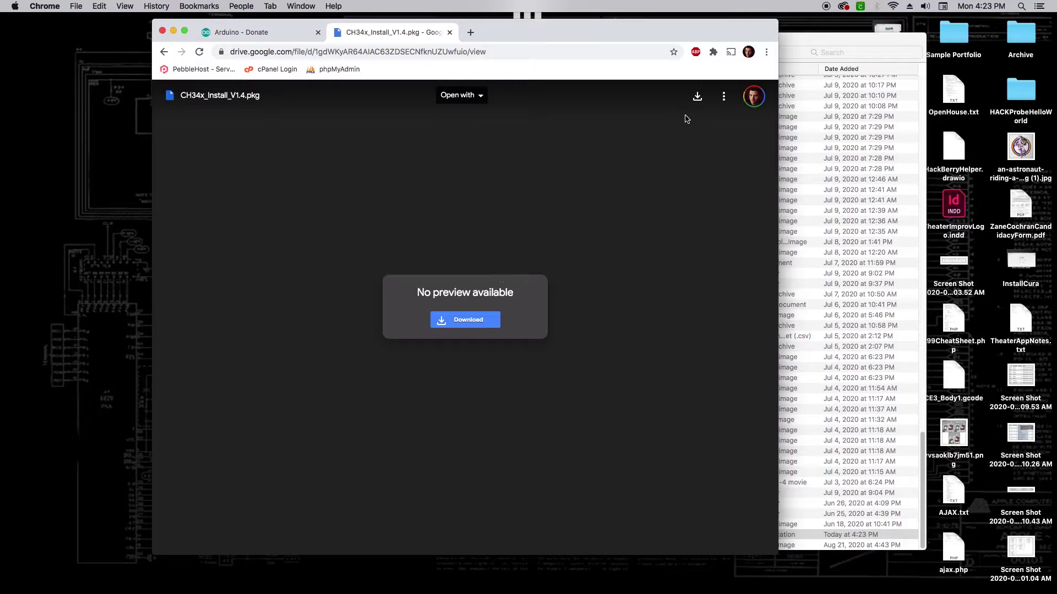
click(697, 98)
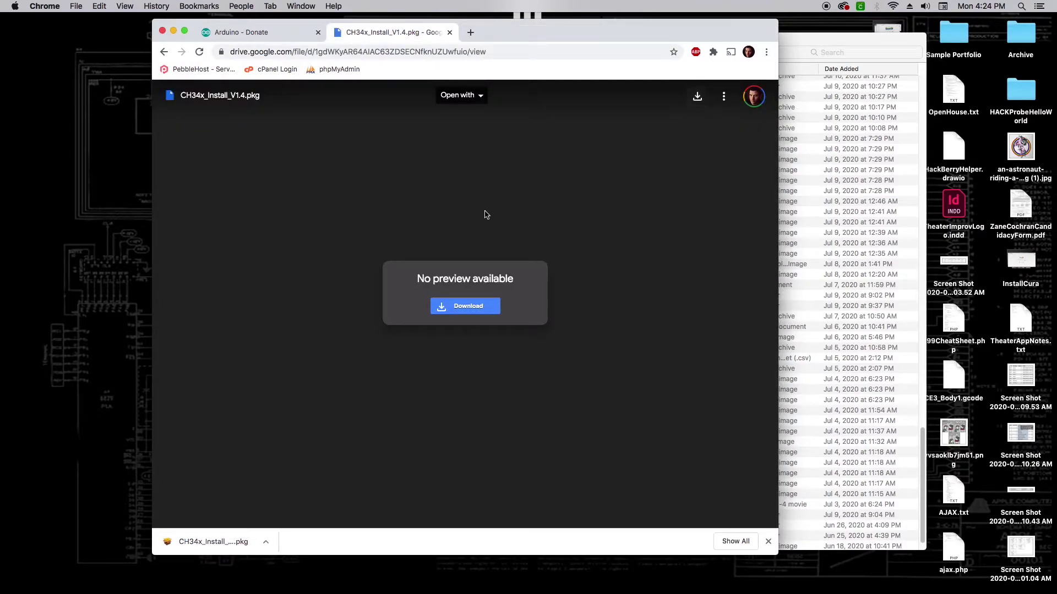
click(215, 544)
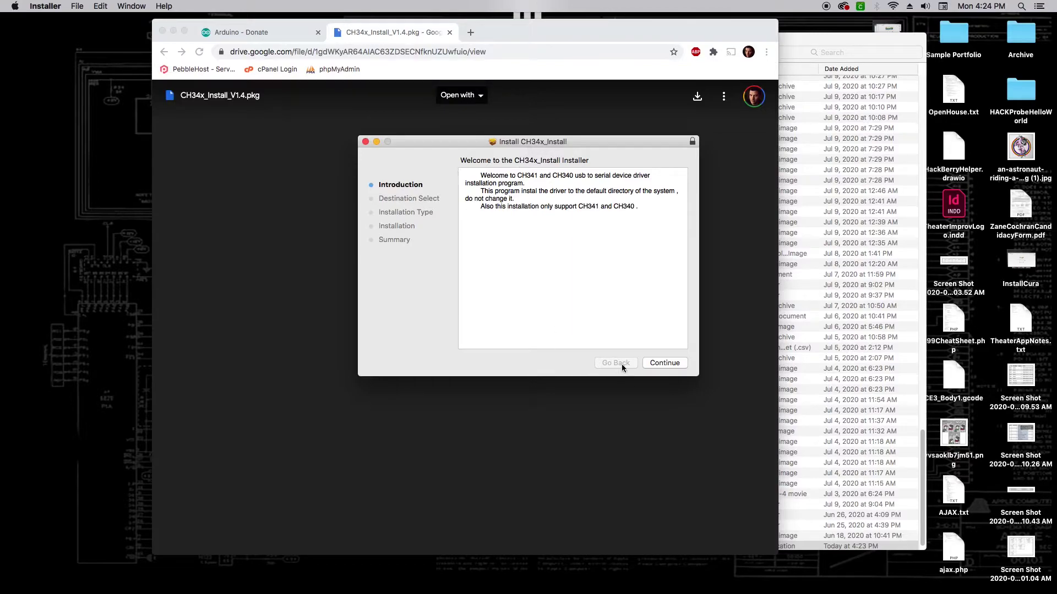
Continue through the CH34x installer, authorise with the account password, and confirm installation.
click(672, 364)
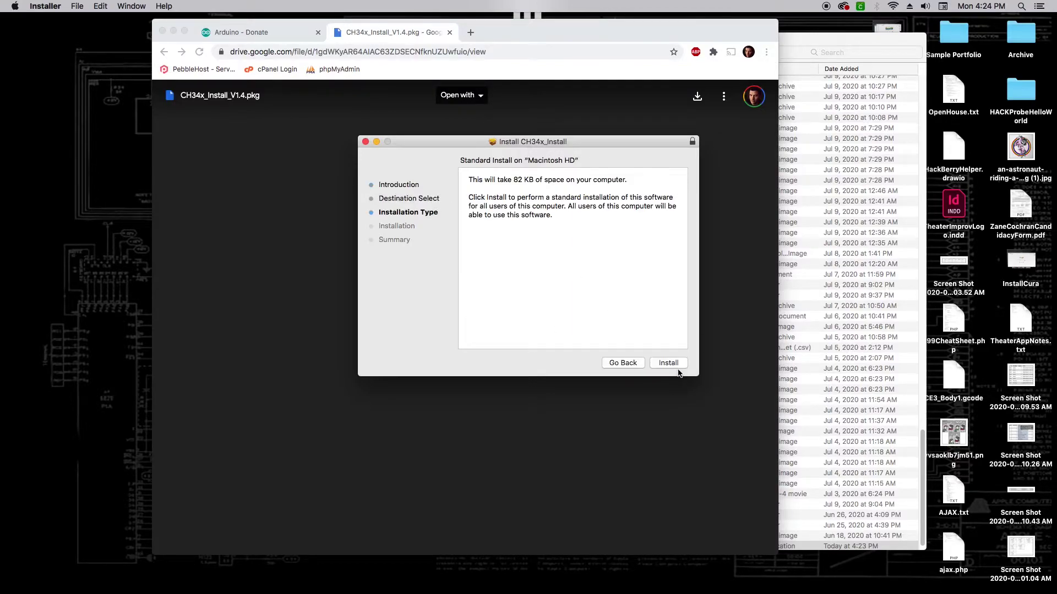
click(669, 363)
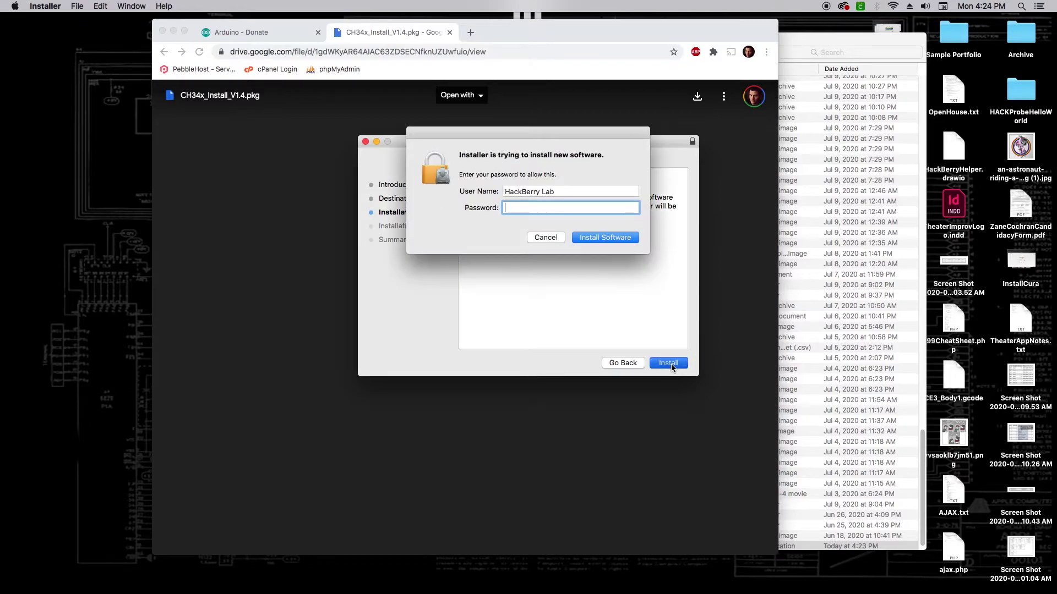
text(•••••)
key(Return)
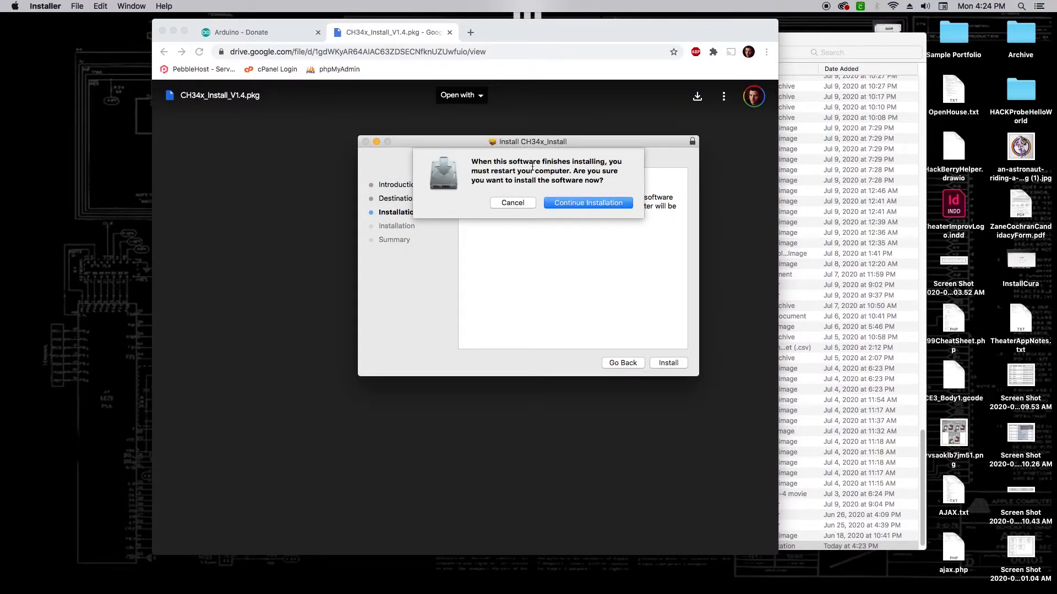
click(578, 203)
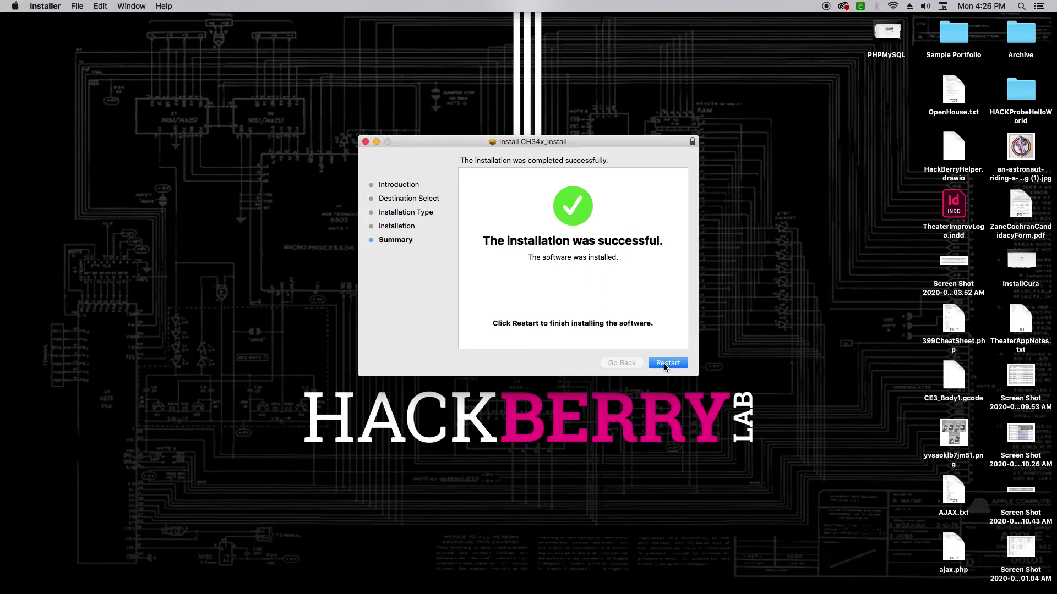
Dismiss the driver installer's restart prompt and open Downloads in a new Finder window.
click(365, 142)
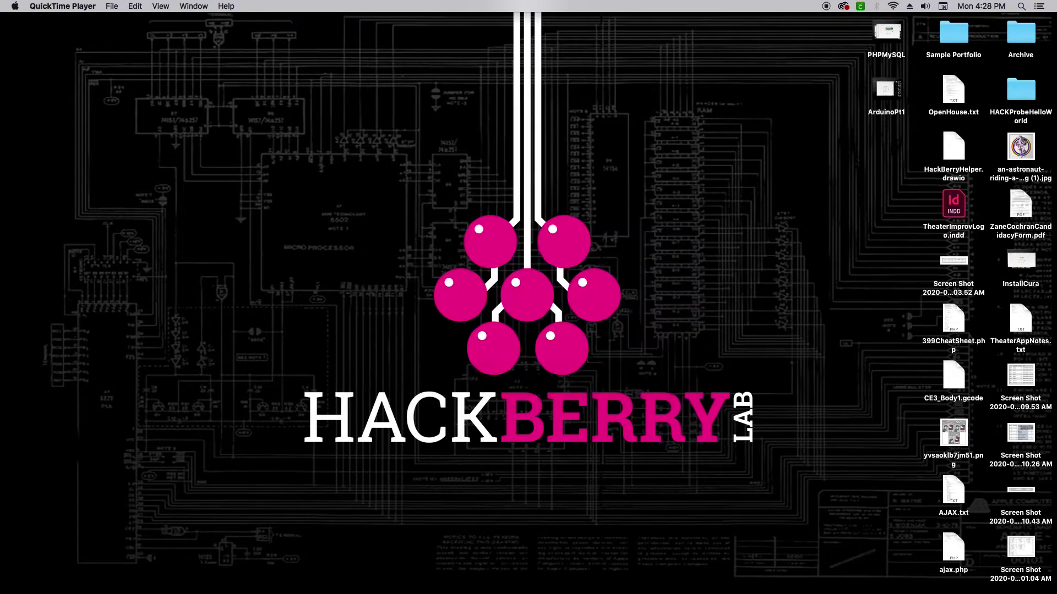
key(super+Tab)
key(super+n)
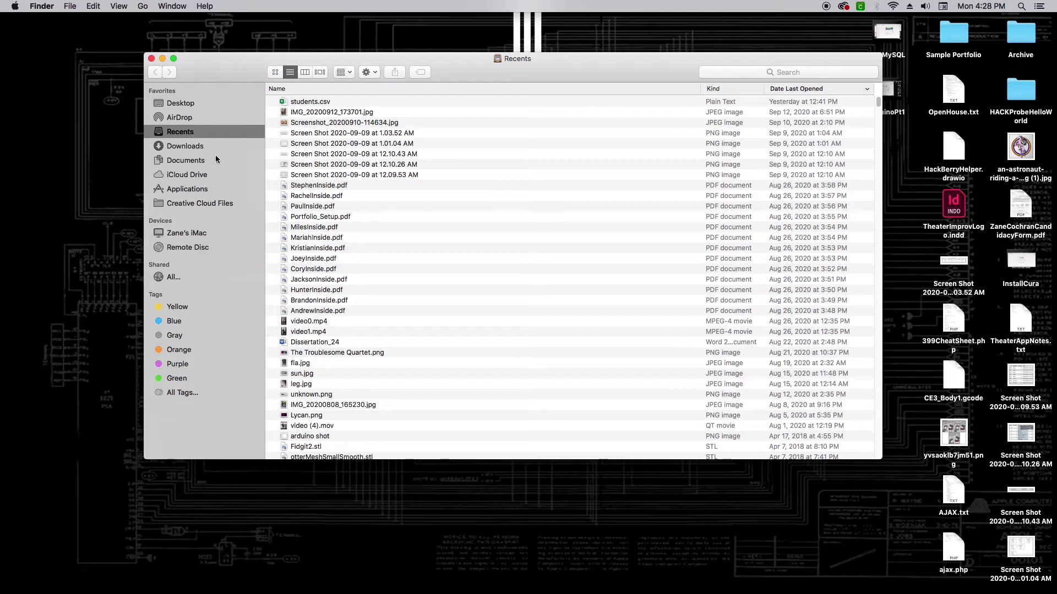
click(182, 148)
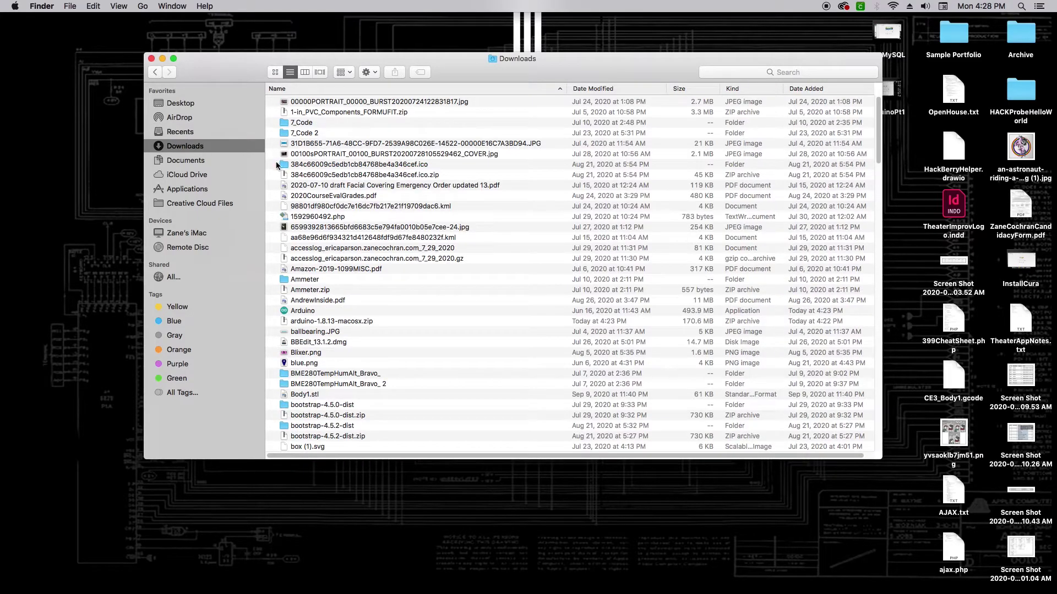
Sort Downloads by name A to Z and launch the Arduino application.
click(318, 90)
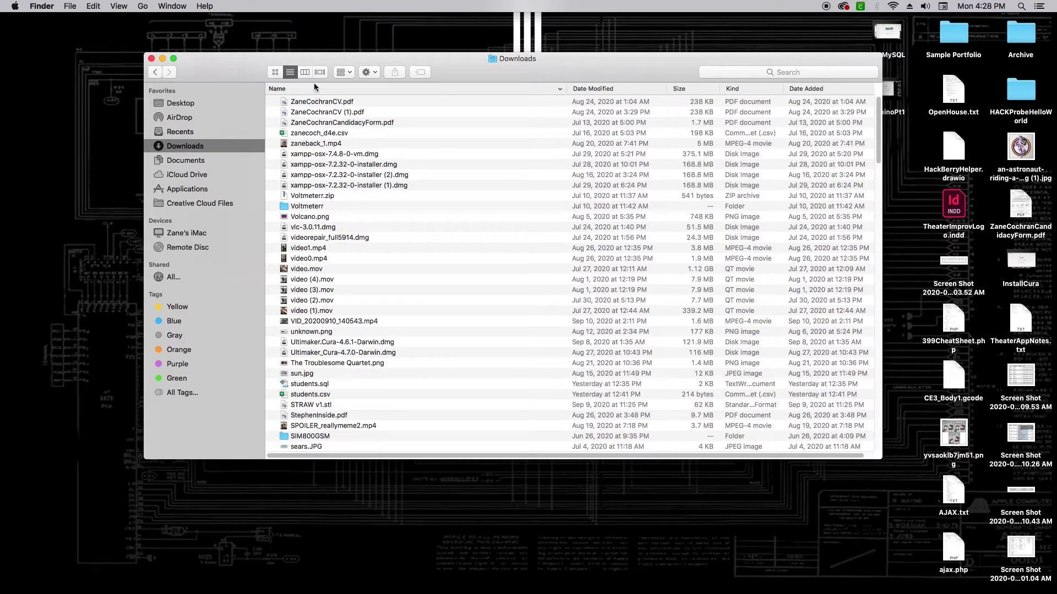
click(314, 88)
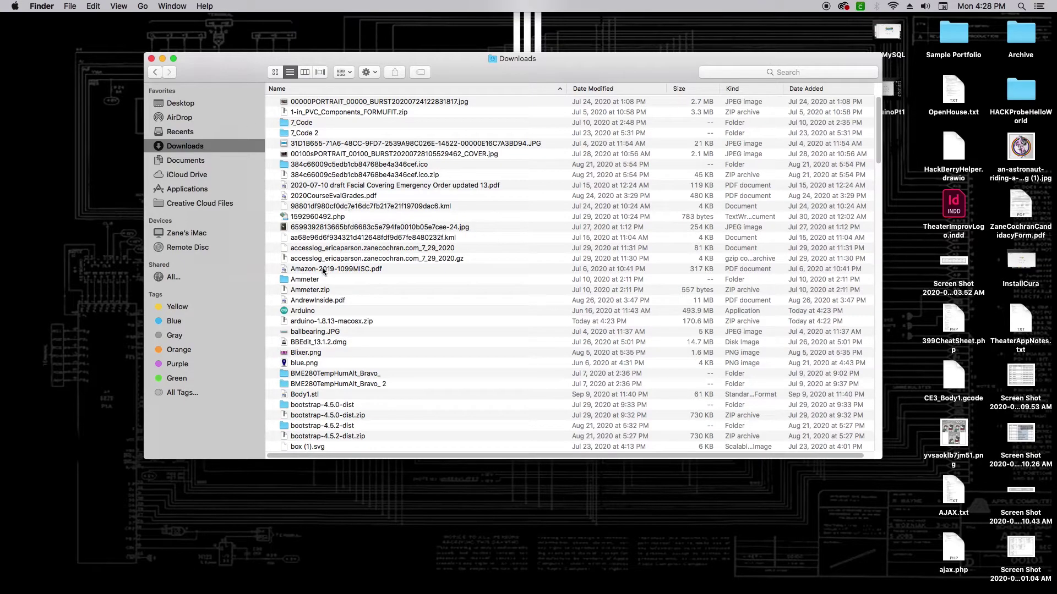
click(305, 311)
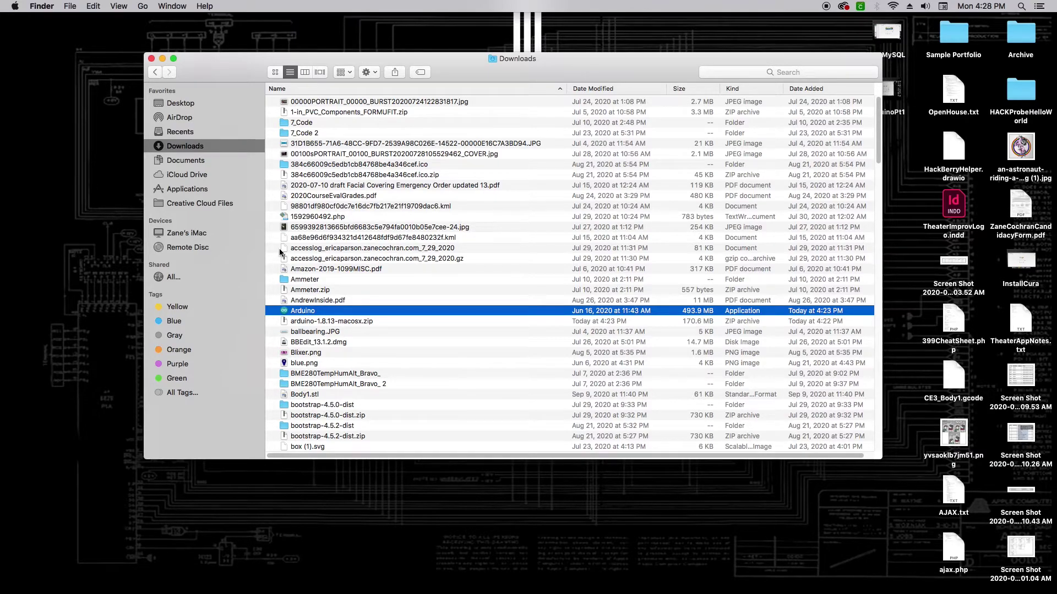
key(super+o)
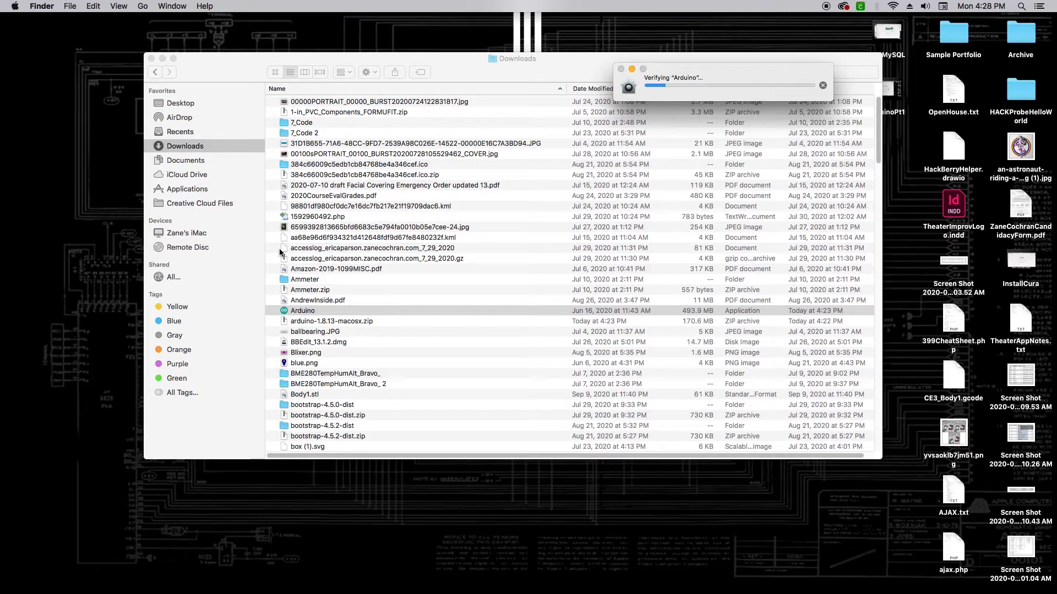
Move the verification window aside and accept Gatekeeper's warning to open Arduino.
drag(750, 73, 311, 76)
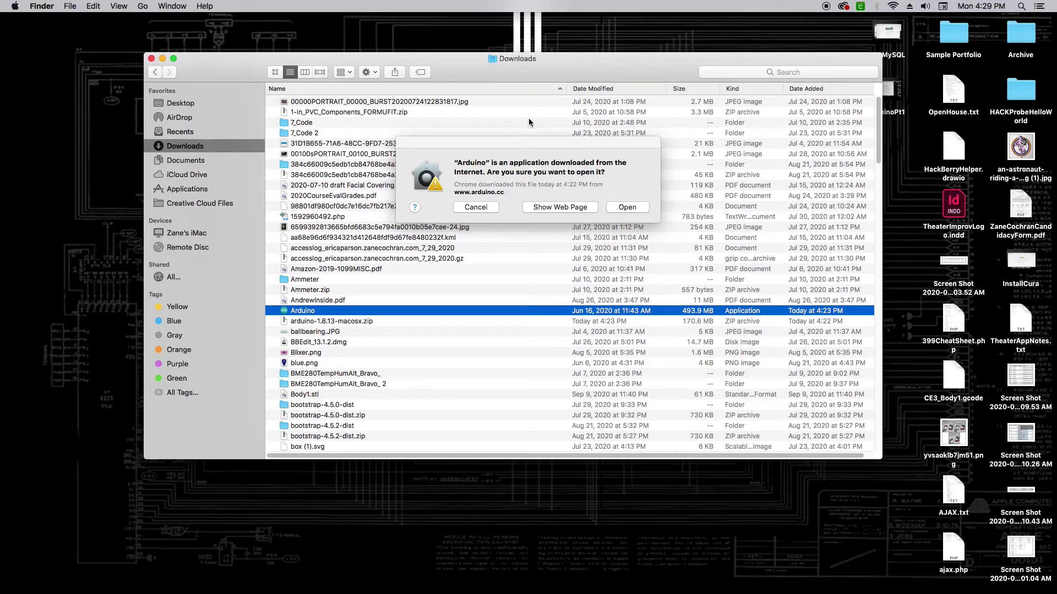
click(632, 206)
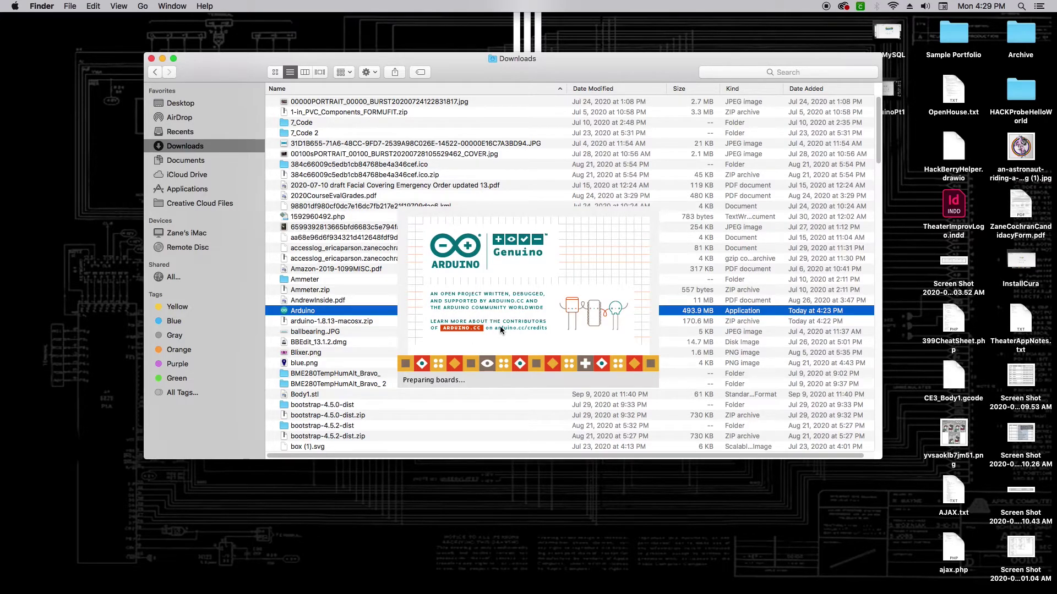
Choose Arduino Nano from Tools > Board > Arduino AVR Boards for sketch_sep14a.
mouse_move(465, 143)
mouse_down()
mouse_move(340, 72)
mouse_move(375, 98)
mouse_up()
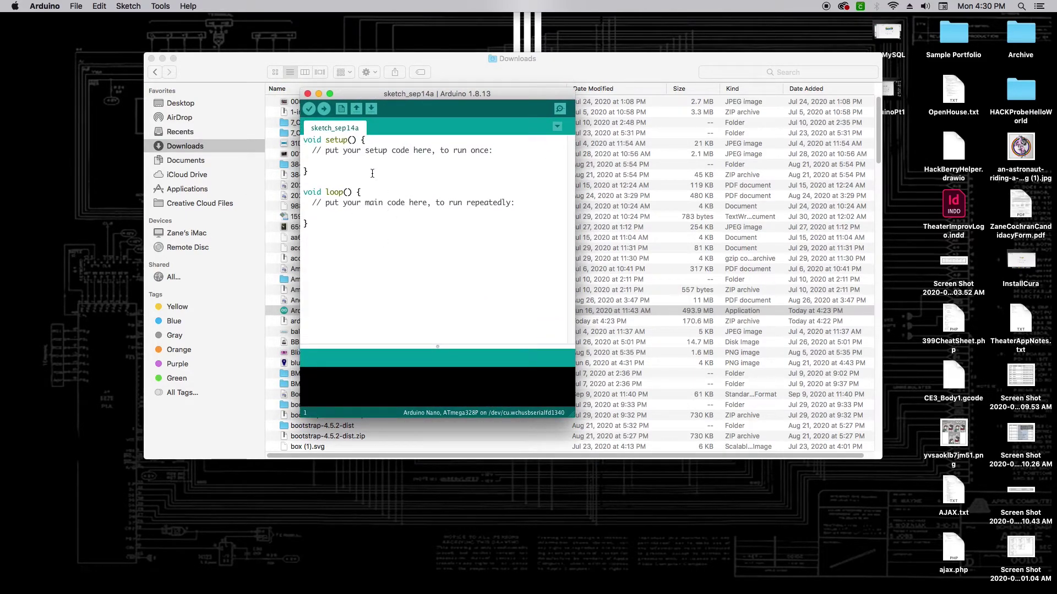
click(161, 7)
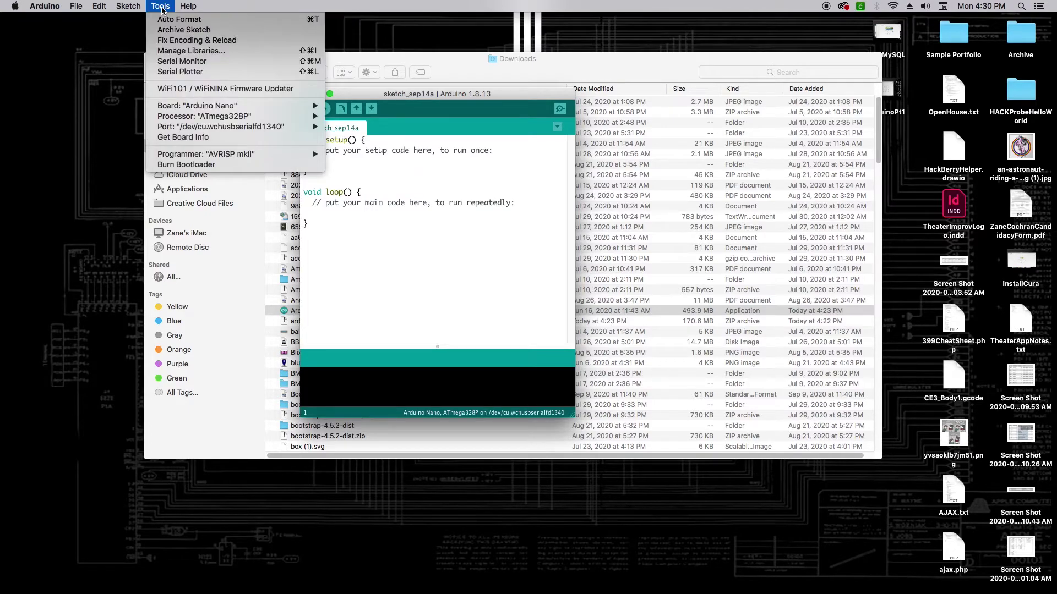
mouse_move(213, 105)
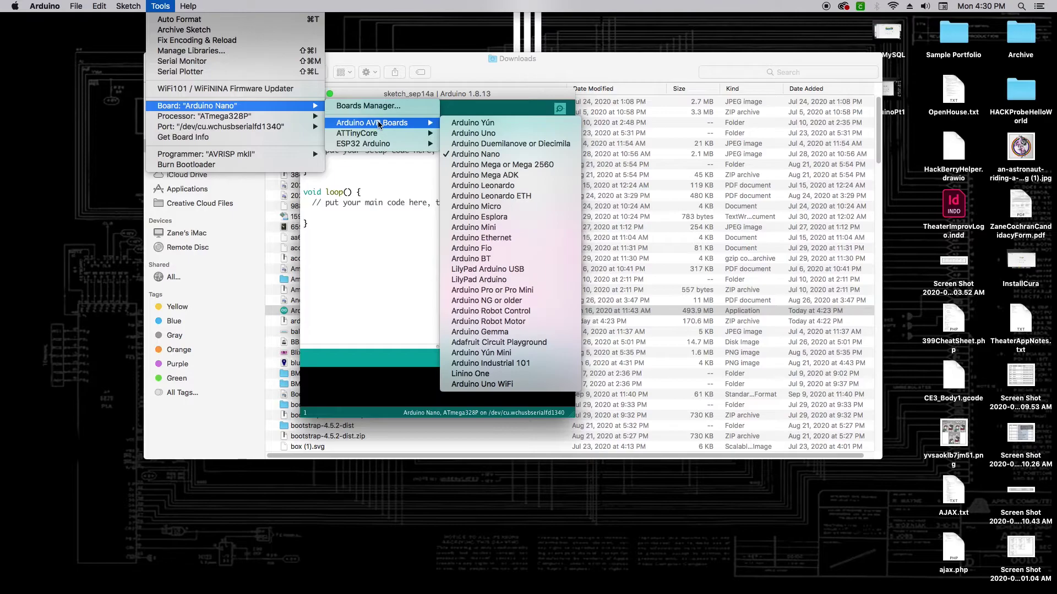
mouse_move(382, 125)
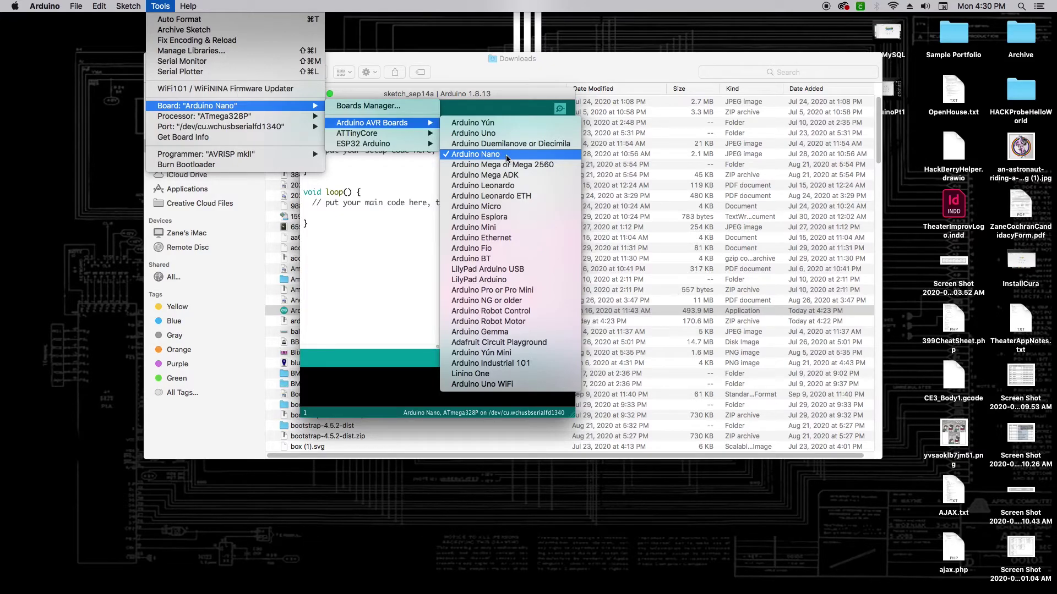
click(506, 156)
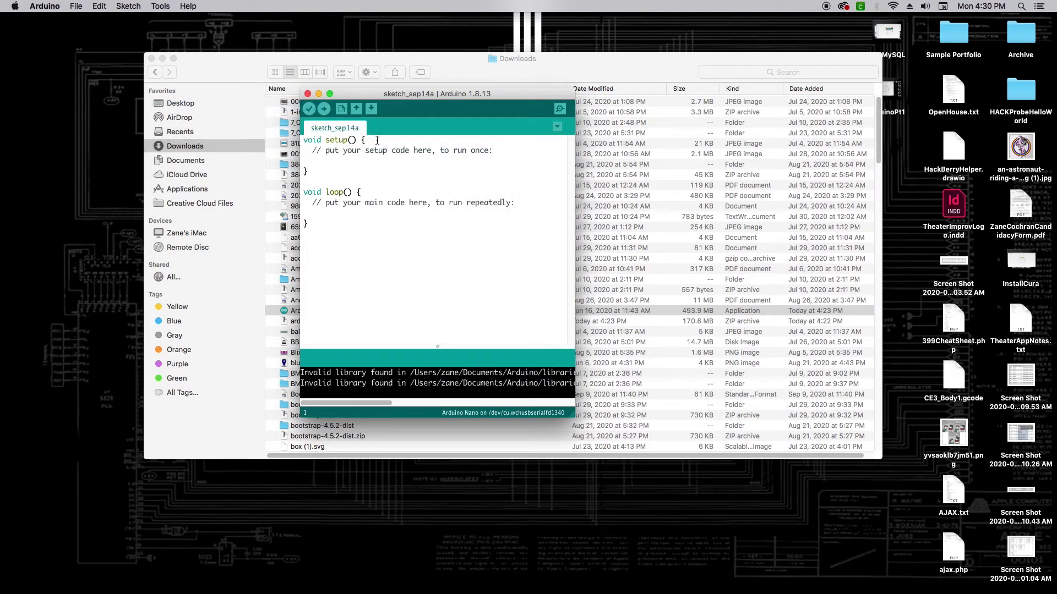
Select /dev/cu.wchusbserialfd1340 under Tools > Port.
click(160, 6)
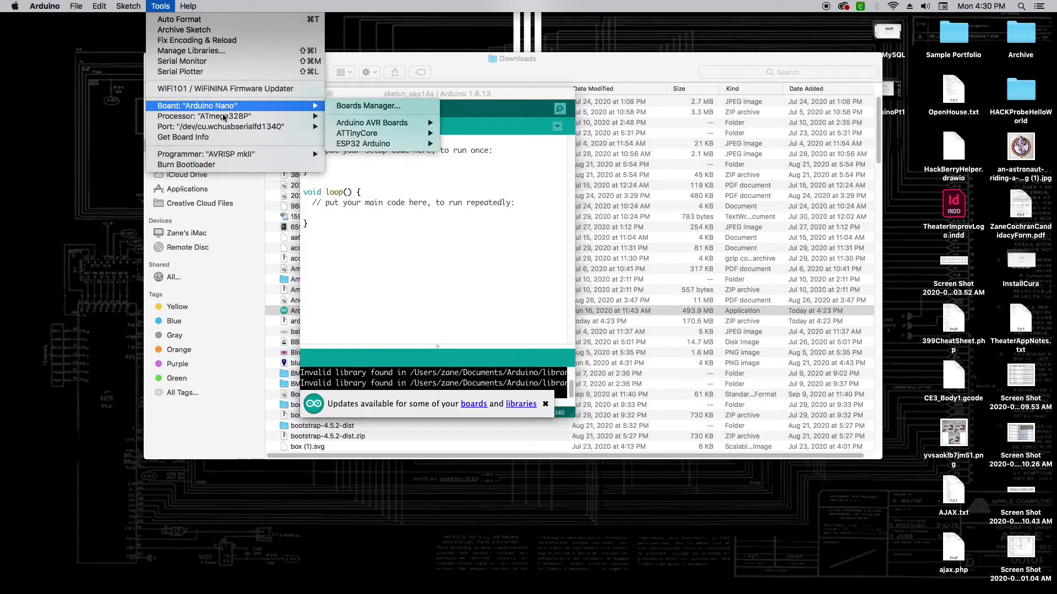
mouse_move(230, 128)
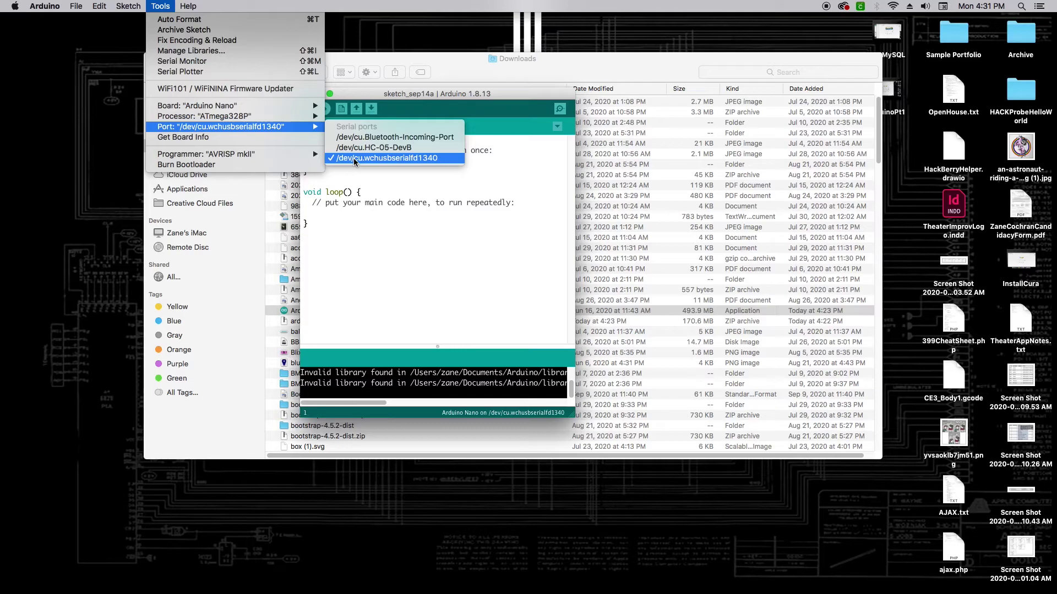
click(354, 159)
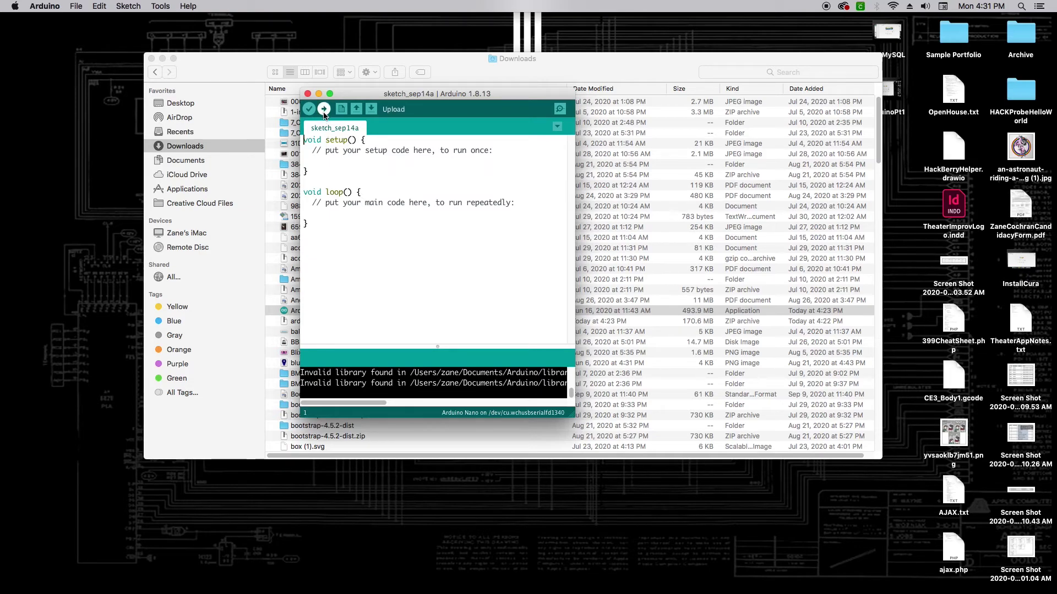
Start uploading the empty sketch_sep14a to the Nano.
click(325, 110)
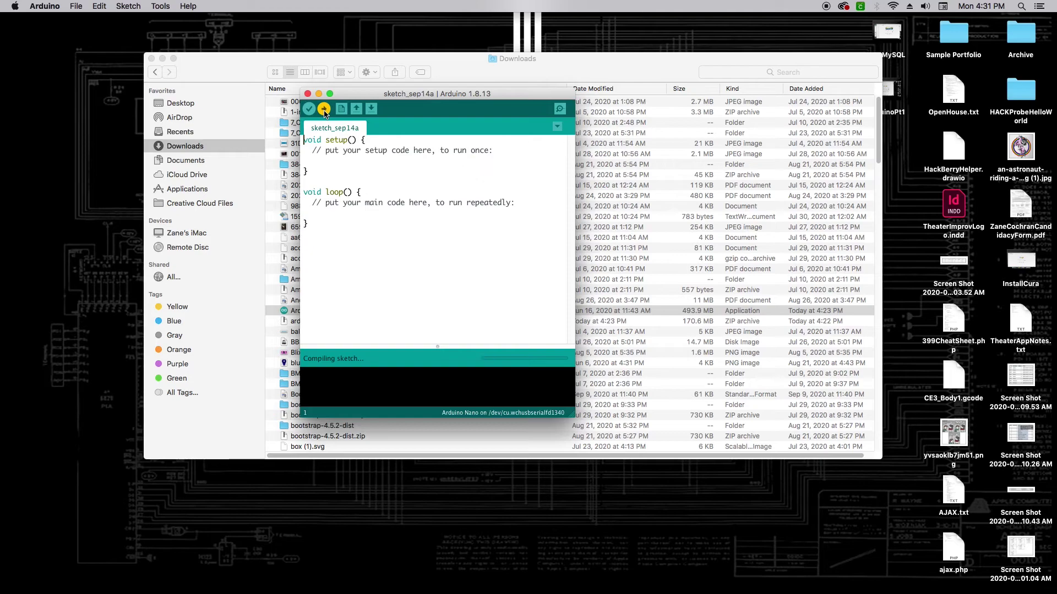